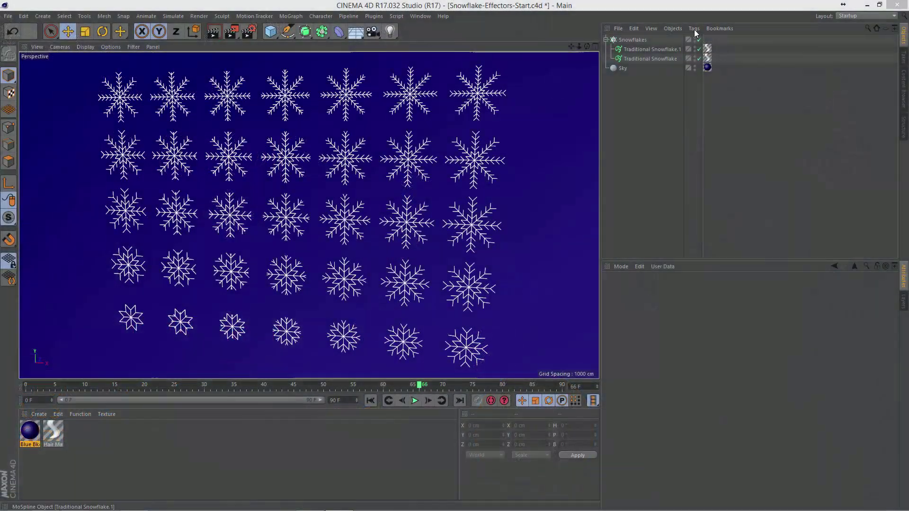
# Step: Select the Snowflakes cloner and toggle it off to review its 7 × 5 grid settings
pyautogui.click(643, 41)
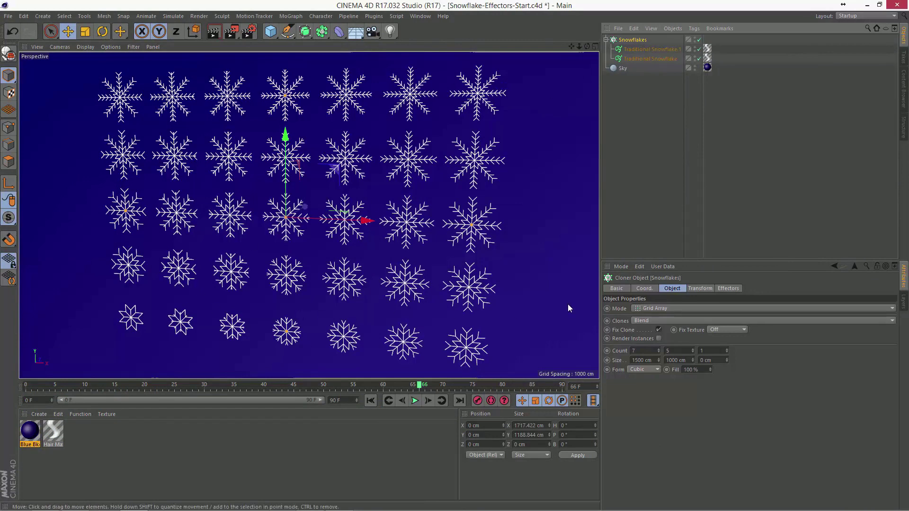
pyautogui.click(699, 40)
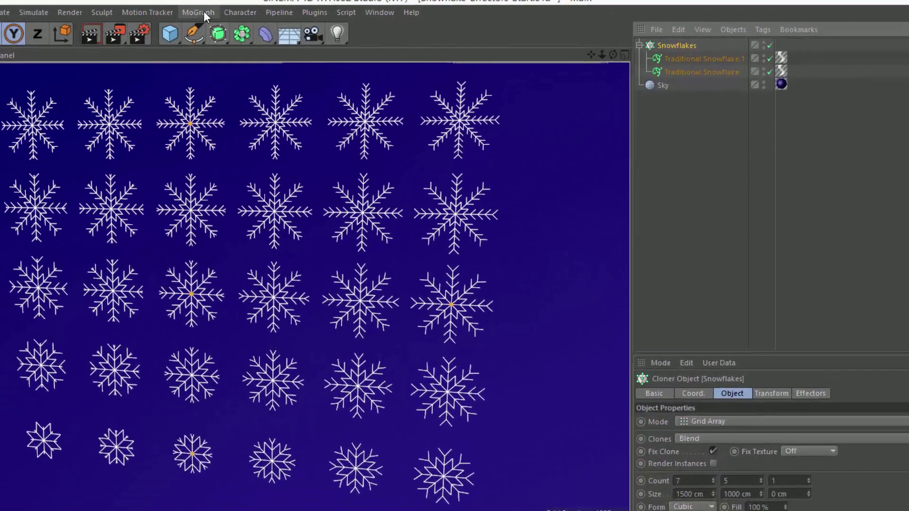
# Step: Add a Plain effector from MoGraph > Effector and turn off its Position parameter
pyautogui.click(291, 15)
pyautogui.moveTo(109, 29)
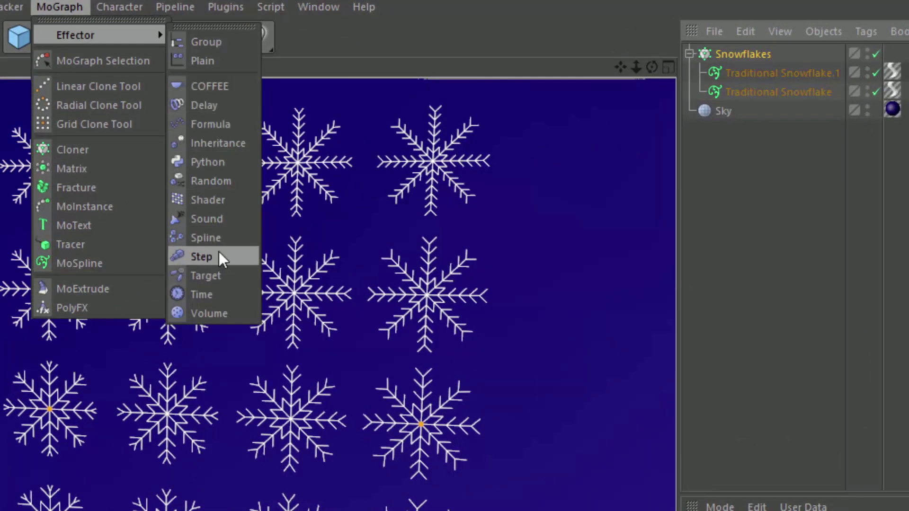
pyautogui.click(228, 61)
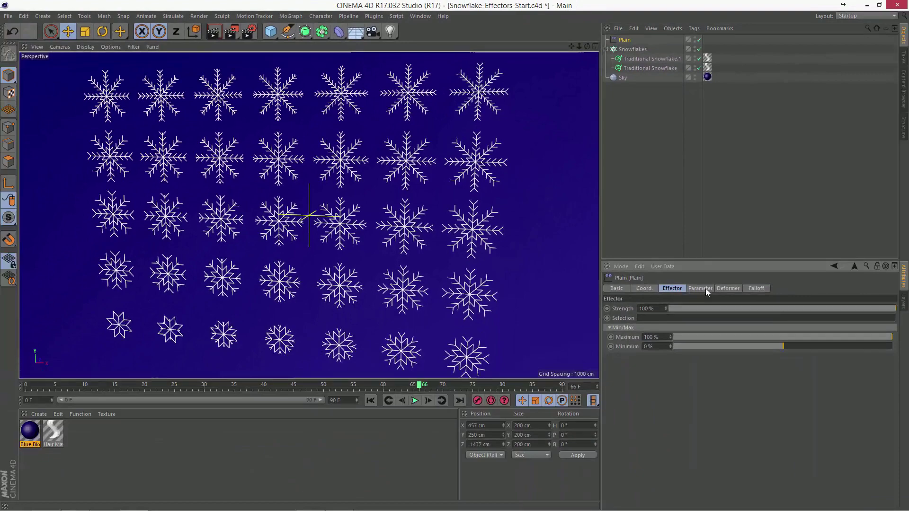
pyautogui.click(706, 289)
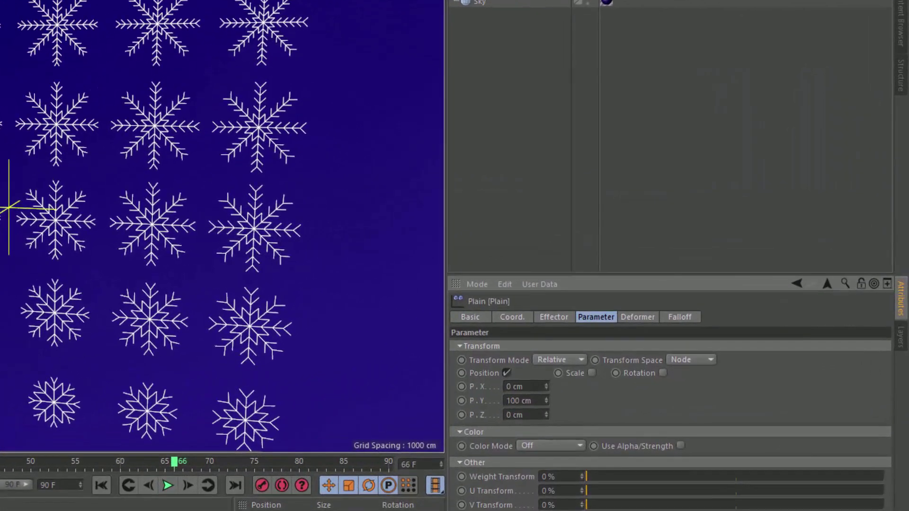
pyautogui.click(508, 373)
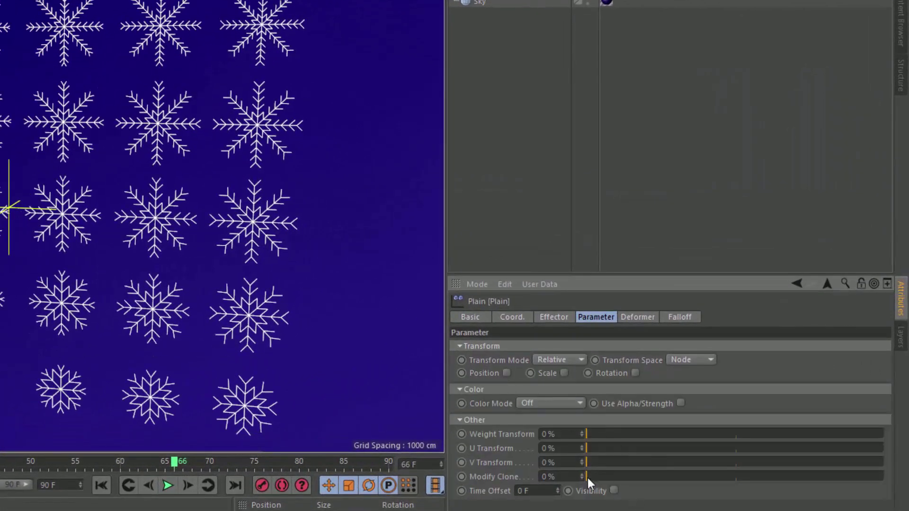
# Step: Set the Plain effector's Modify Clone to 100%
pyautogui.moveTo(594, 476); pyautogui.dragTo(879, 488)
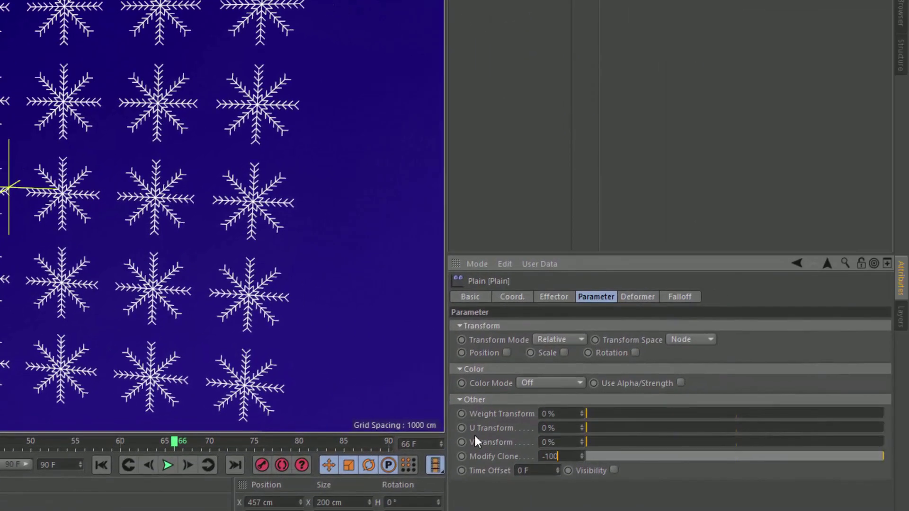
pyautogui.press('Return')
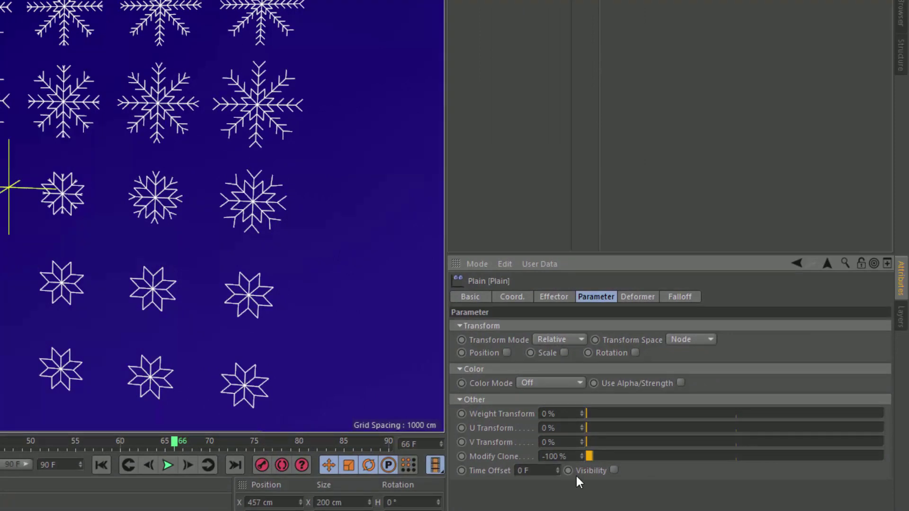
pyautogui.click(559, 456)
pyautogui.write('100')
pyautogui.press('Return')
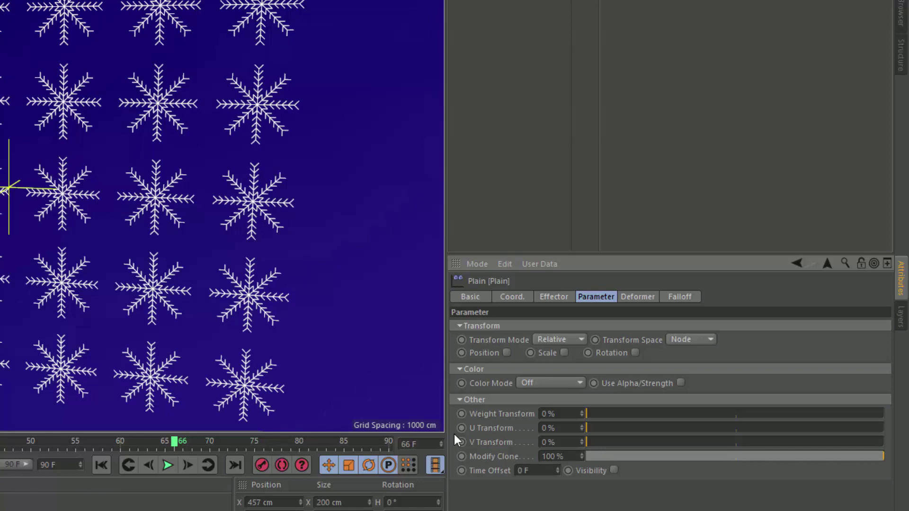
# Step: Lower the Plain effector's Maximum to -100%, then reselect the Snowflakes cloner
pyautogui.click(561, 296)
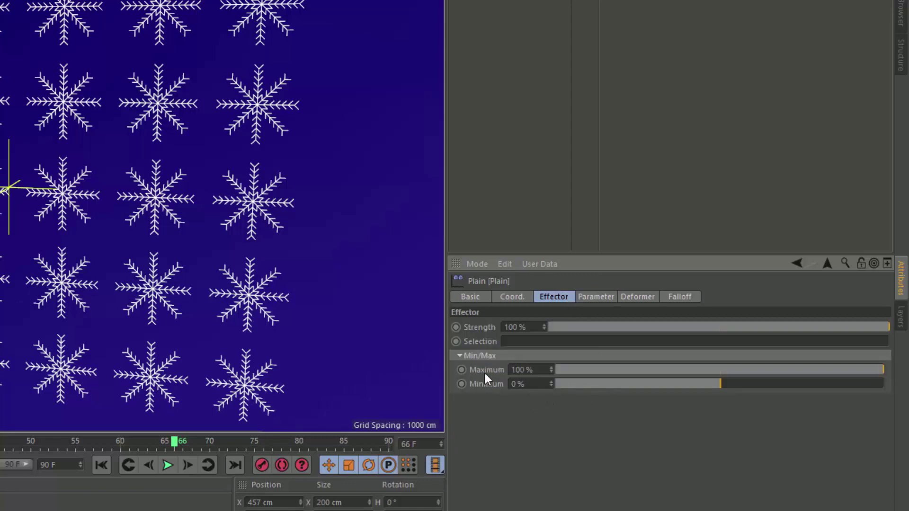
pyautogui.moveTo(678, 366); pyautogui.dragTo(518, 365)
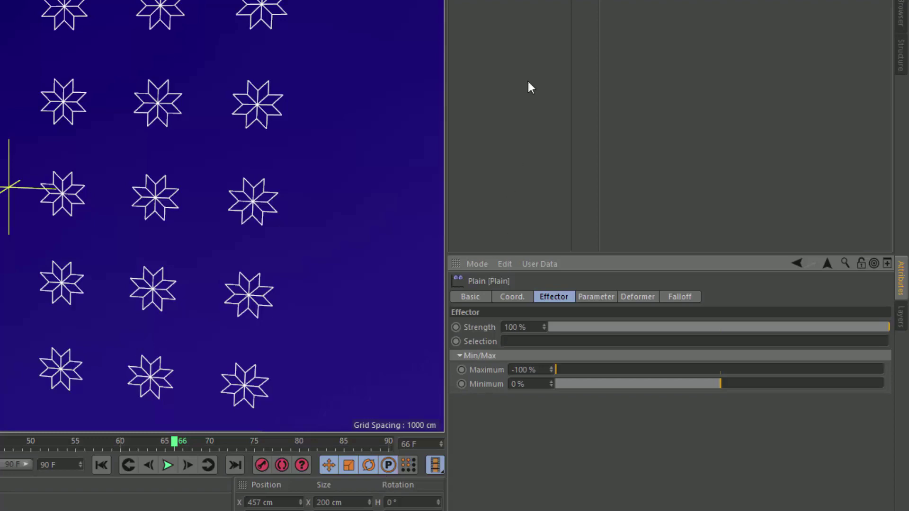
pyautogui.click(619, 40)
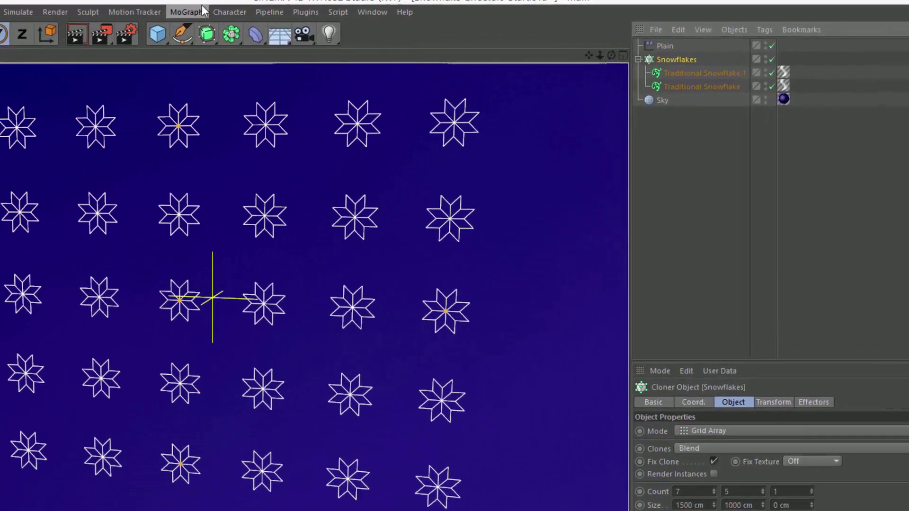
# Step: Add a second Plain effector with Position off and Modify Clone at 100%
pyautogui.click(291, 15)
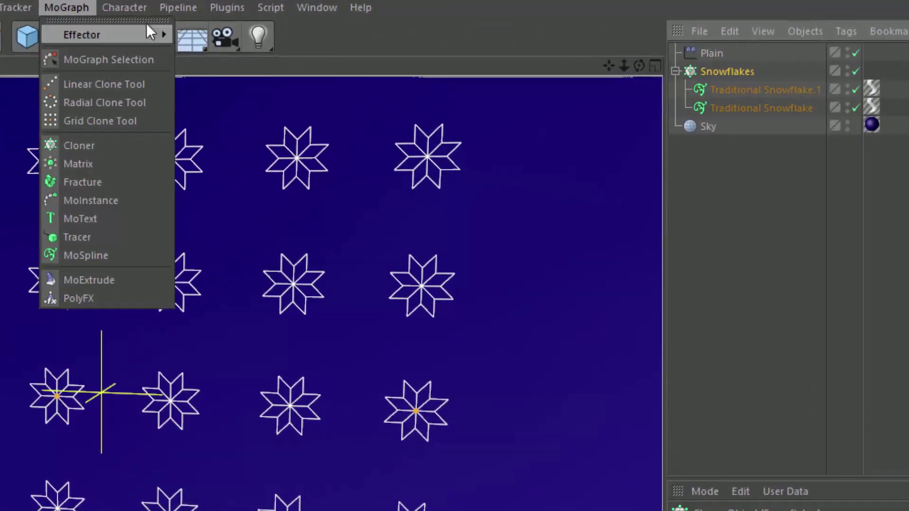
pyautogui.moveTo(321, 30)
pyautogui.click(209, 58)
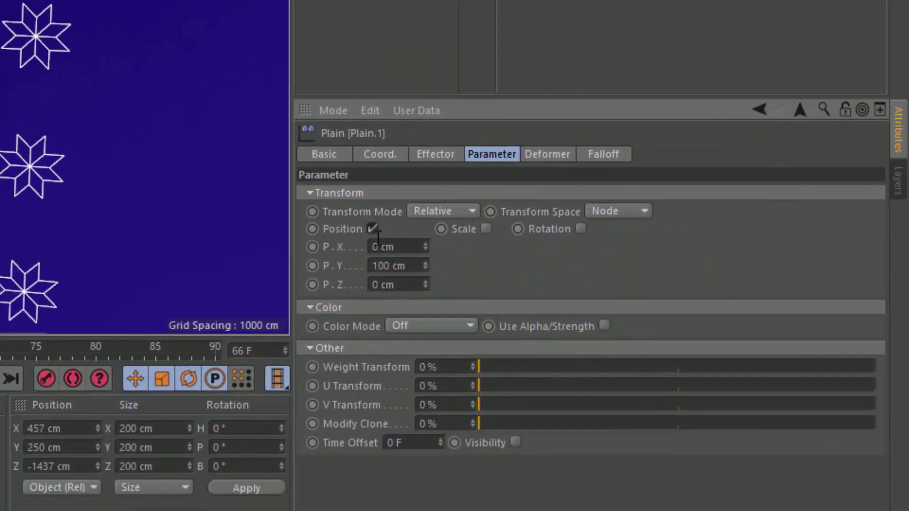
pyautogui.click(372, 229)
pyautogui.moveTo(487, 368)
pyautogui.mouseDown()
pyautogui.moveTo(583, 375)
pyautogui.moveTo(875, 368)
pyautogui.mouseUp()
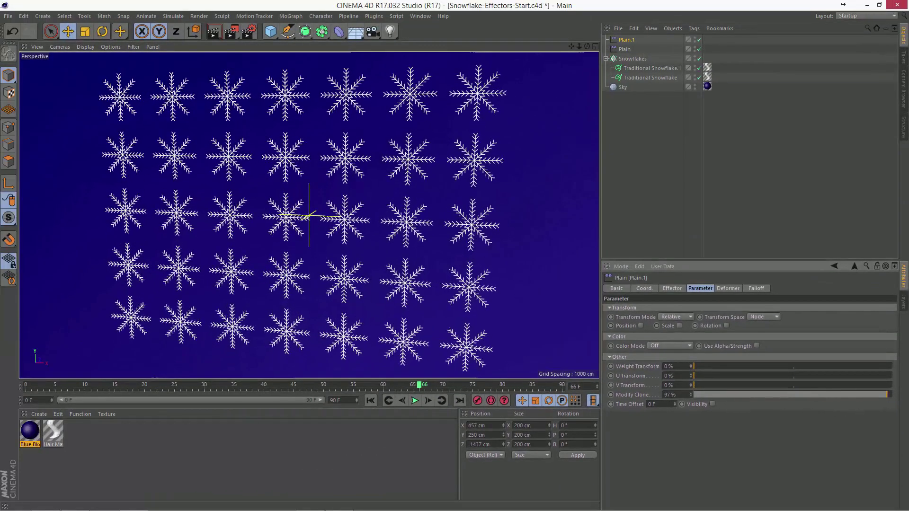
pyautogui.moveTo(887, 395); pyautogui.dragTo(908, 415)
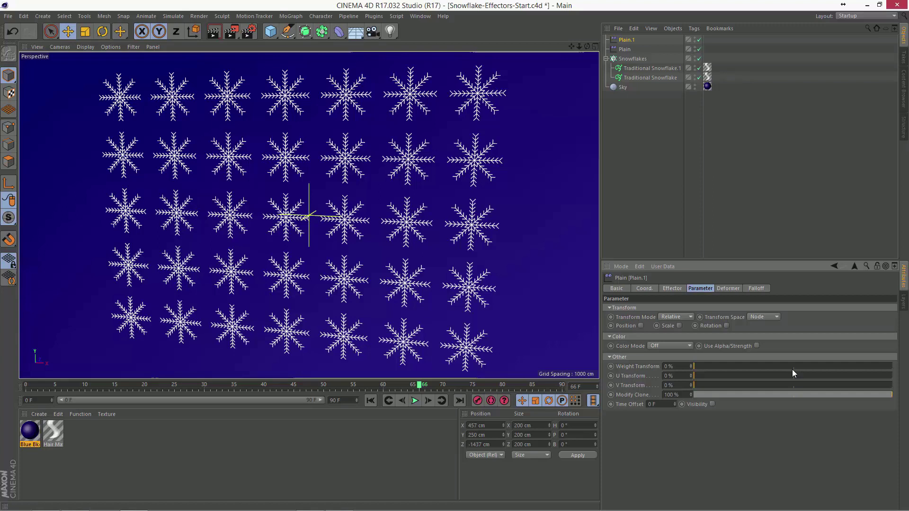
# Step: Give Plain.1 a Linear falloff rotated H 90°, slide it right, then disable both Plain effectors
pyautogui.click(755, 287)
pyautogui.click(669, 307)
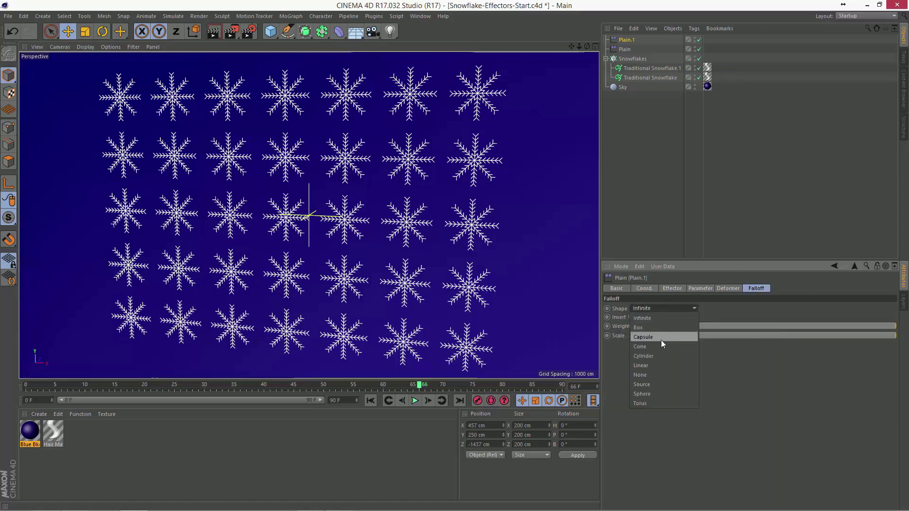
pyautogui.click(652, 366)
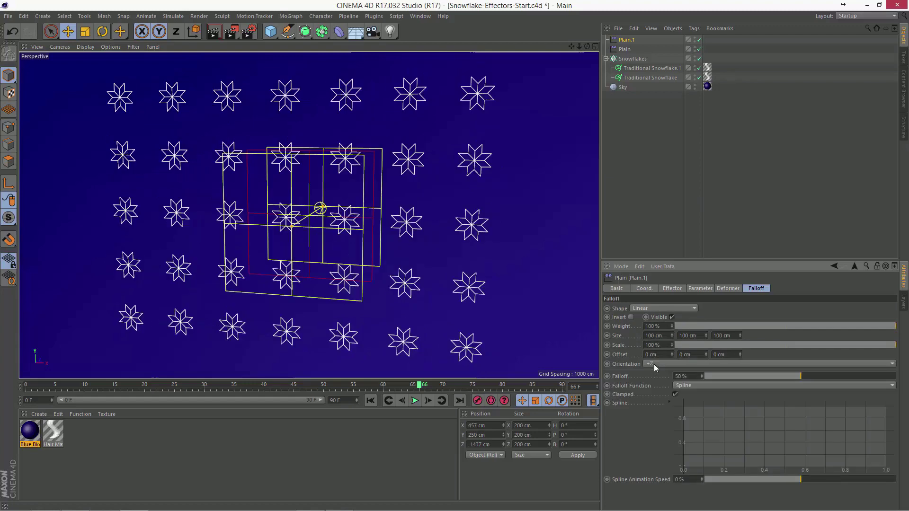
pyautogui.click(570, 425)
pyautogui.write('90')
pyautogui.press('Return')
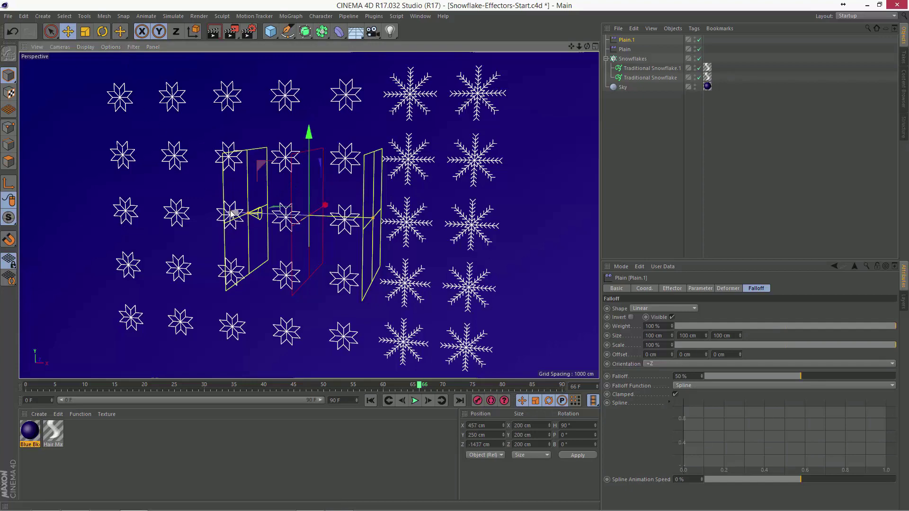
pyautogui.moveTo(232, 214); pyautogui.dragTo(529, 256)
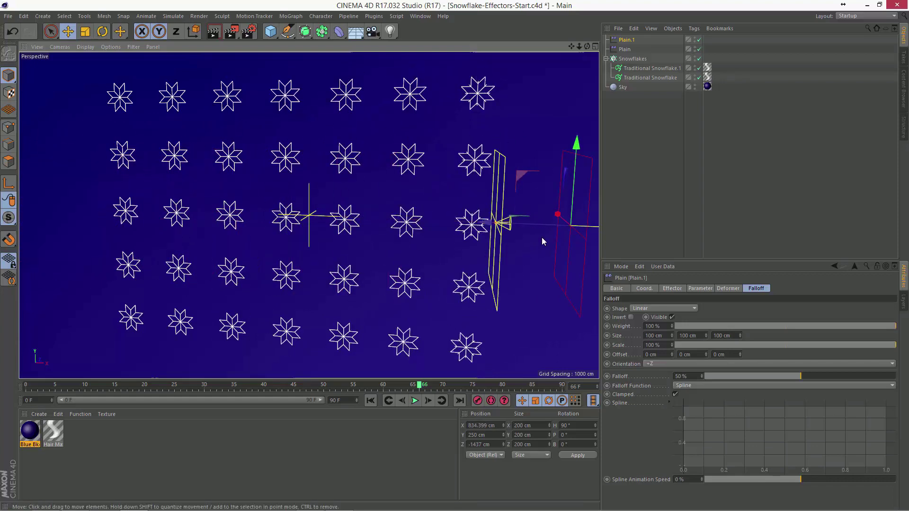
pyautogui.click(699, 39)
pyautogui.click(699, 49)
# Step: Add a Random effector to the Snowflakes cloner with Modify Clone set to 100%
pyautogui.click(518, 86)
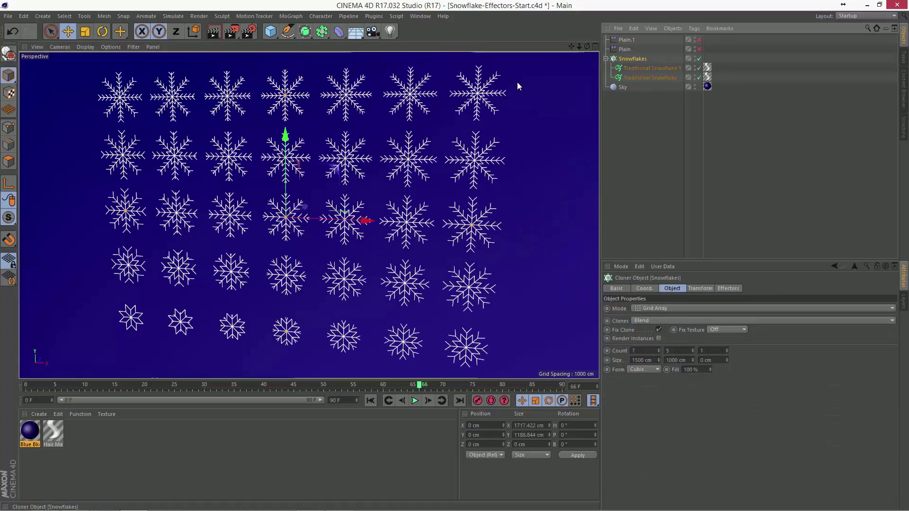
pyautogui.click(291, 15)
pyautogui.moveTo(301, 30)
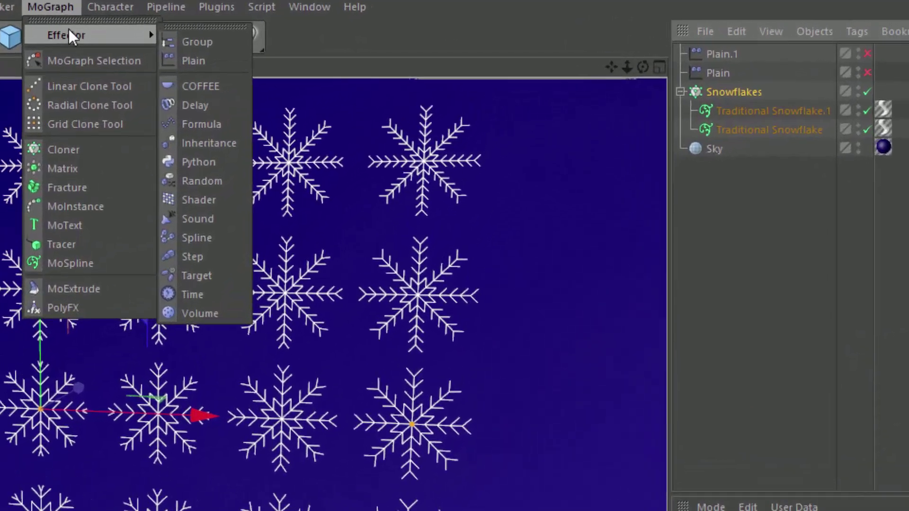
pyautogui.click(211, 180)
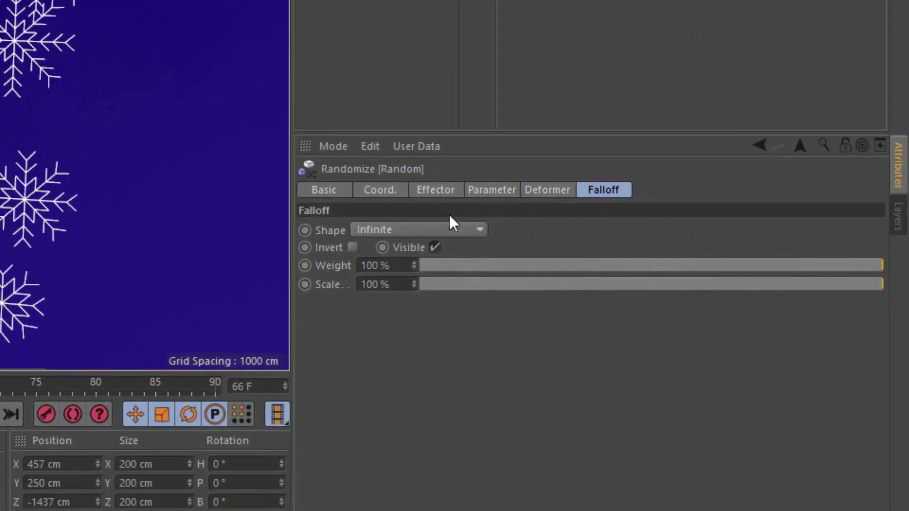
pyautogui.click(448, 189)
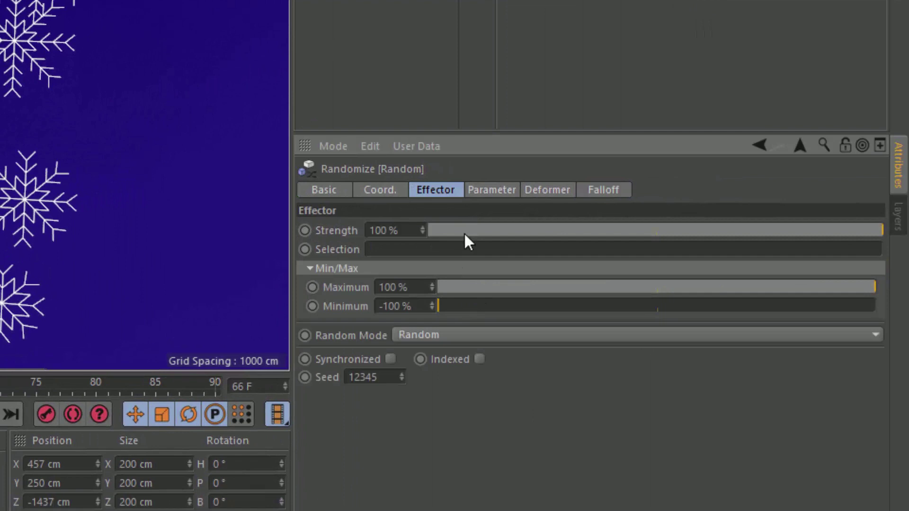
pyautogui.click(481, 192)
pyautogui.moveTo(482, 461); pyautogui.dragTo(907, 462)
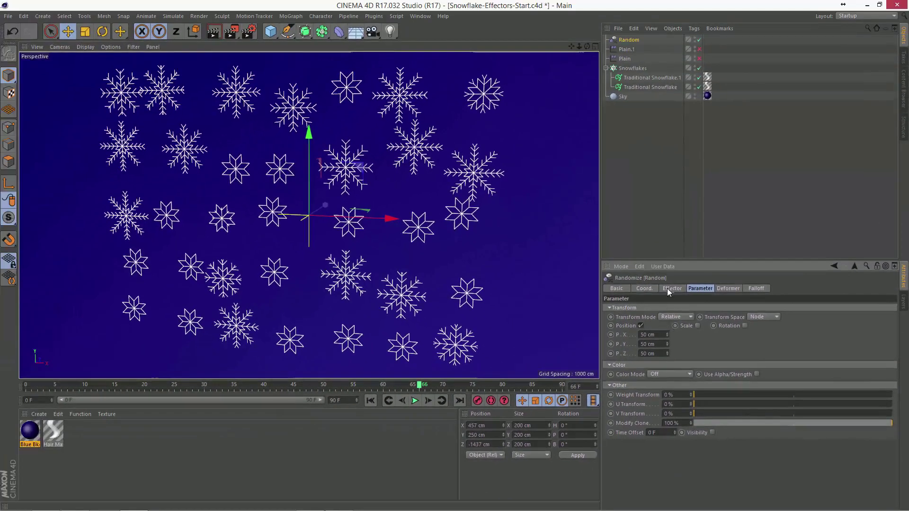
pyautogui.click(668, 290)
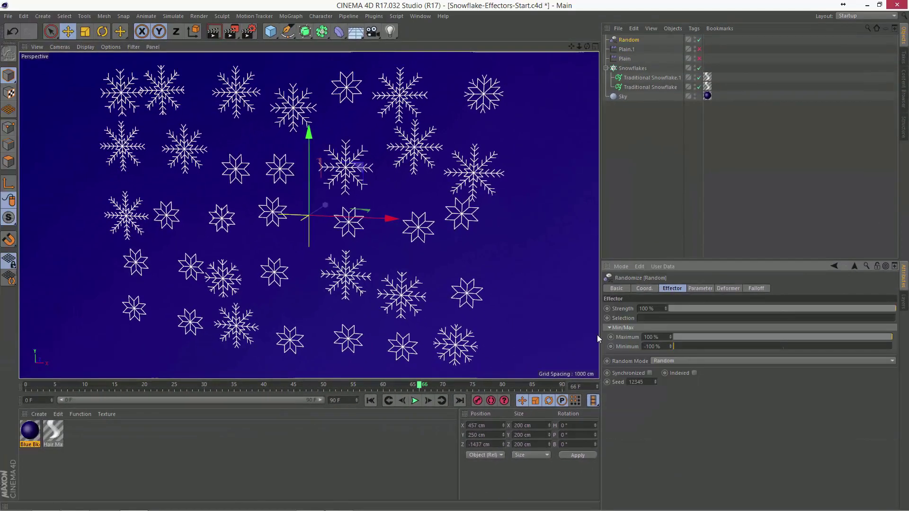
# Step: Raise the Random effector's seed twice, set Random Mode to Noise, and play the animation
pyautogui.click(655, 381)
pyautogui.click(655, 381)
pyautogui.click(655, 380)
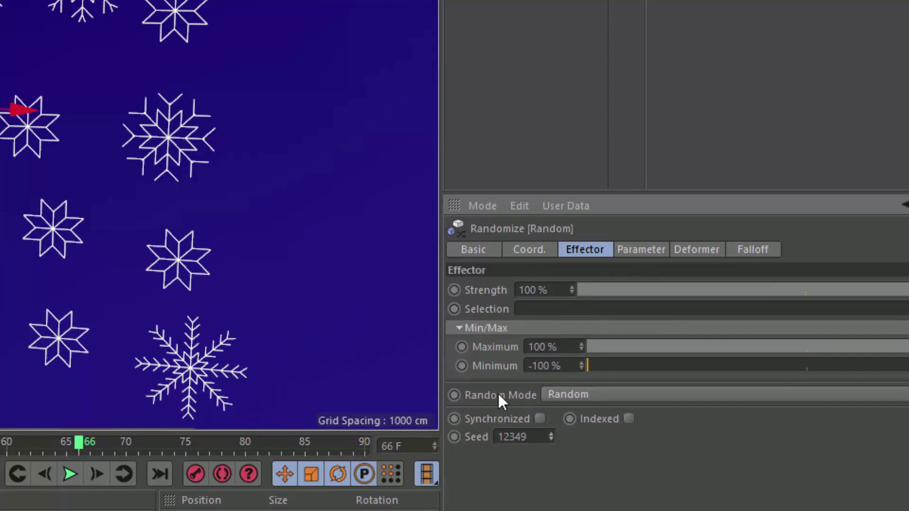
pyautogui.click(563, 396)
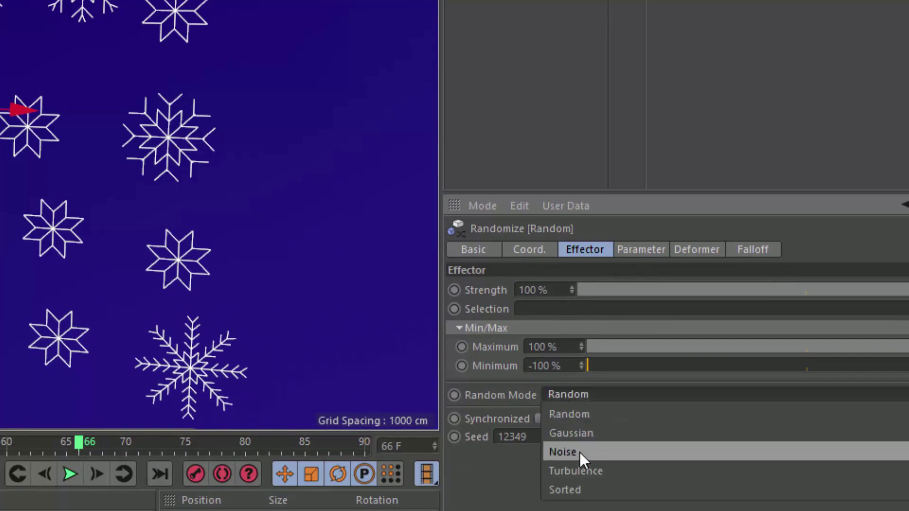
pyautogui.click(580, 452)
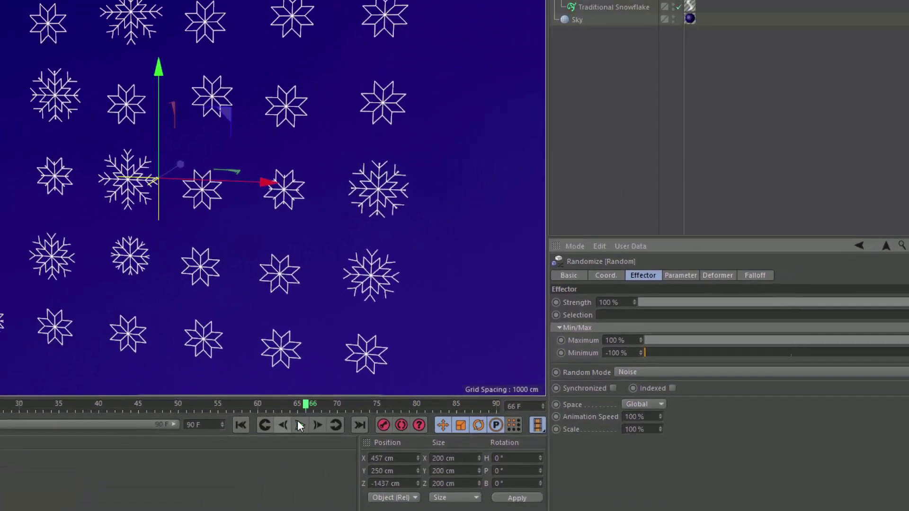
pyautogui.click(299, 424)
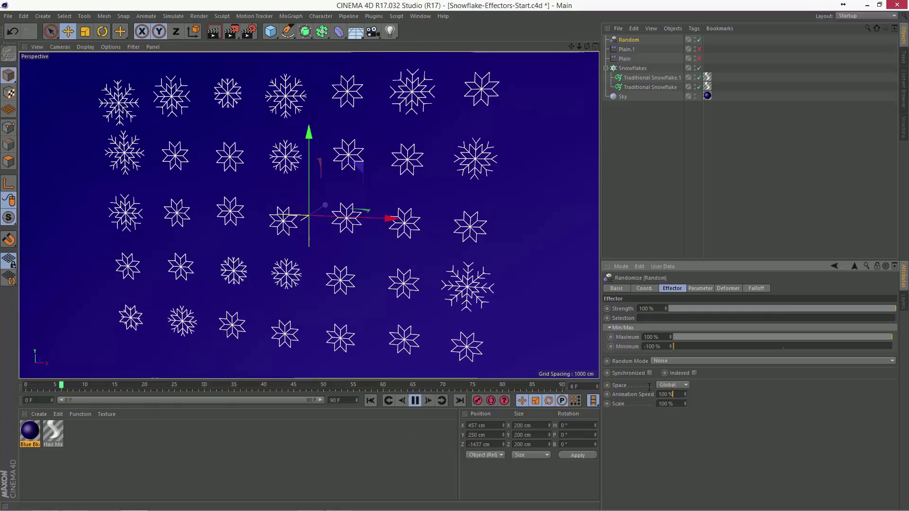
# Step: Set the noise Animation Speed to 25%, pause playback and scrub to frame 90
pyautogui.write('25')
pyautogui.press('Return')
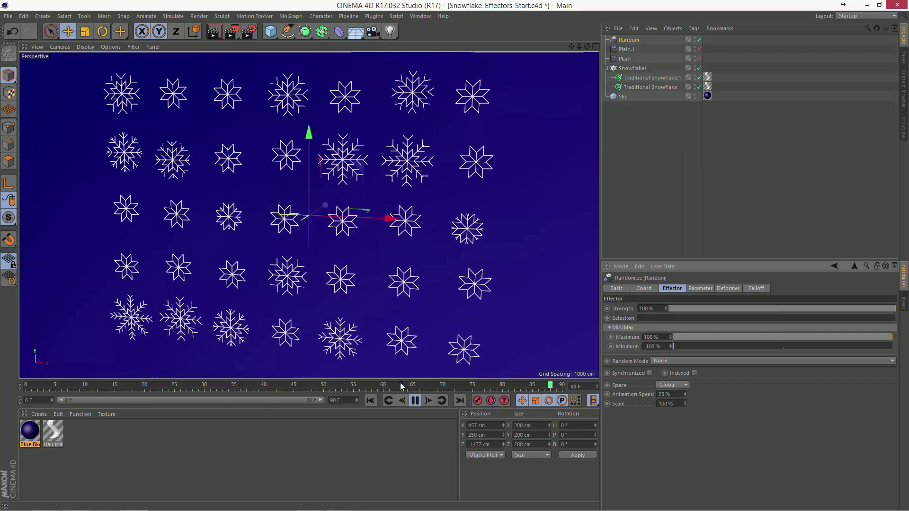
pyautogui.click(417, 400)
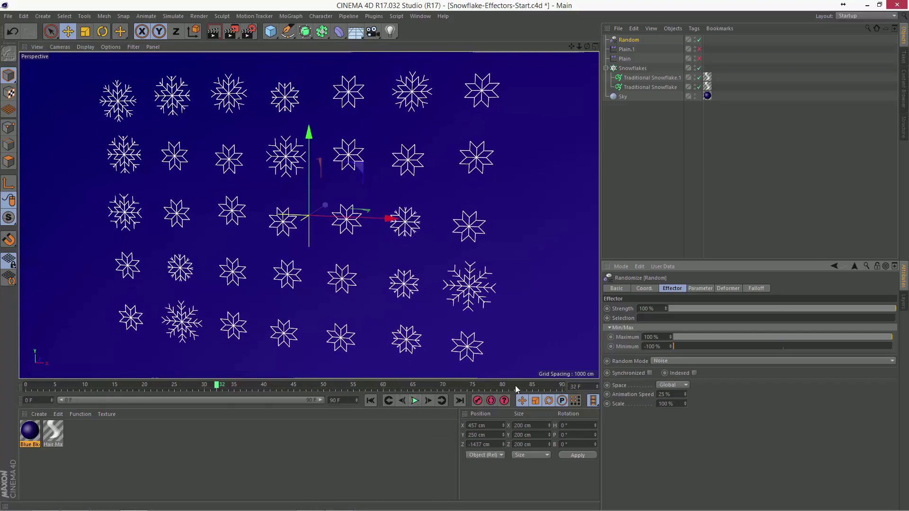
pyautogui.moveTo(515, 385); pyautogui.dragTo(570, 389)
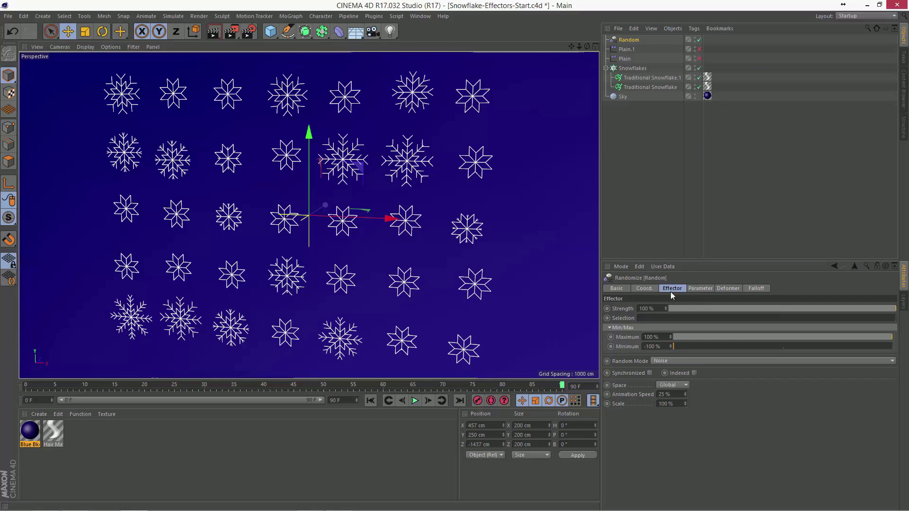
pyautogui.click(699, 288)
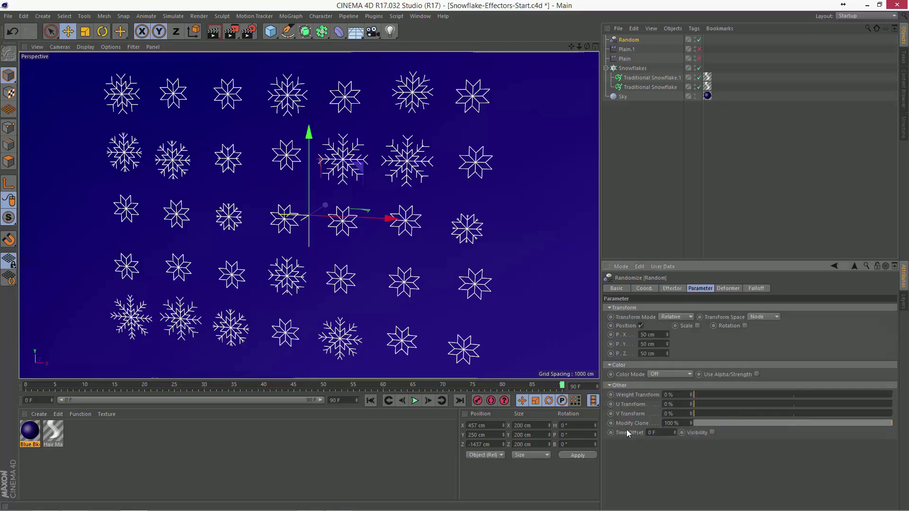